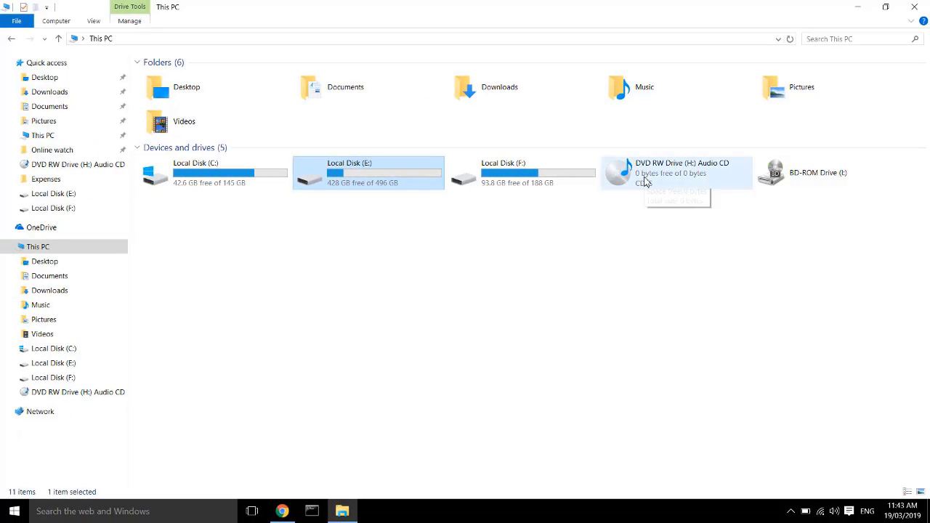
# Copy Track01.cda from the audio CD in DVD RW drive H: onto the desktop, beside the existing icons.
pyautogui.rightClick(644, 181)
pyautogui.click(673, 227)
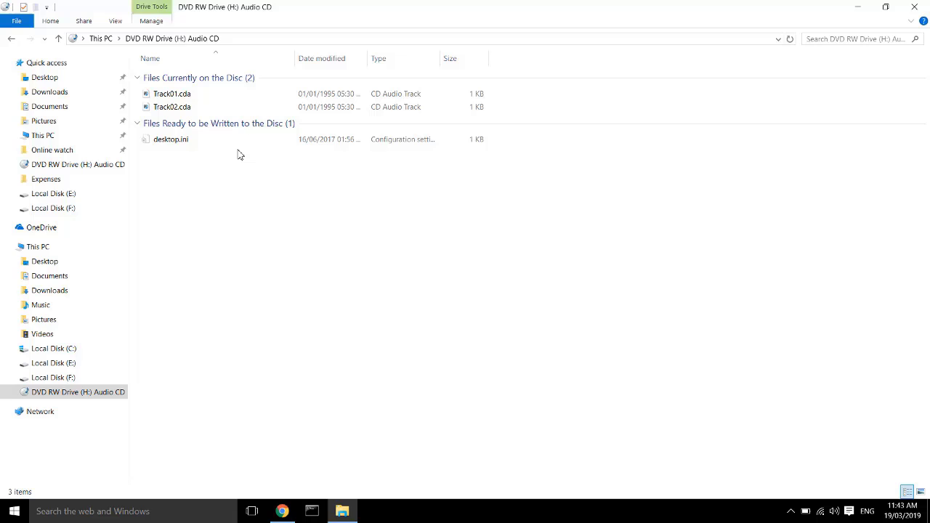
pyautogui.rightClick(182, 98)
pyautogui.click(222, 200)
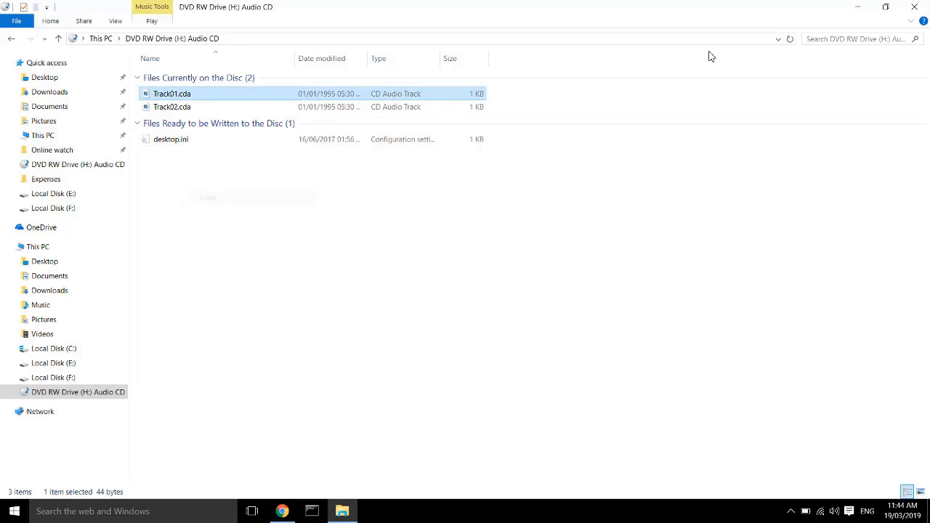
pyautogui.click(858, 6)
pyautogui.rightClick(259, 111)
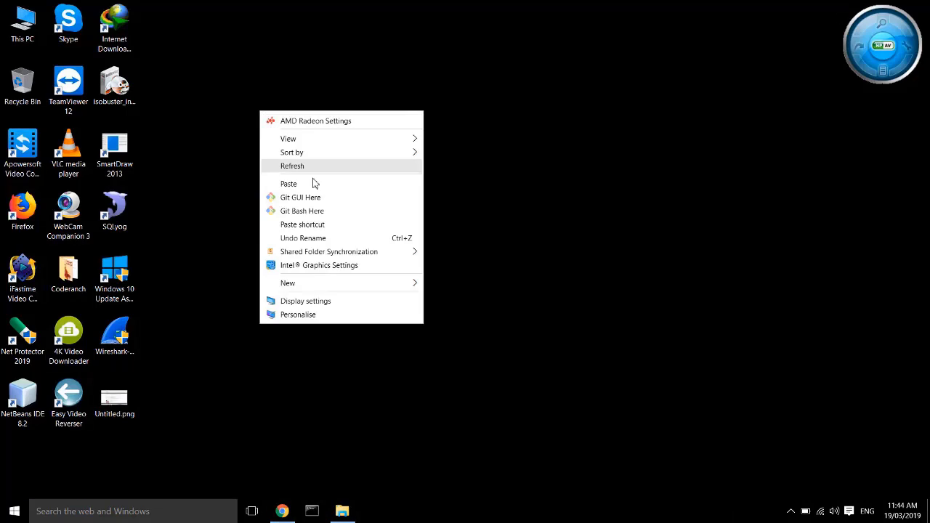
pyautogui.click(315, 183)
pyautogui.moveTo(247, 95); pyautogui.dragTo(176, 78)
# Try playing the copied Track01.cda from the desktop, close the player, and return File Explorer to This PC.
pyautogui.rightClick(176, 80)
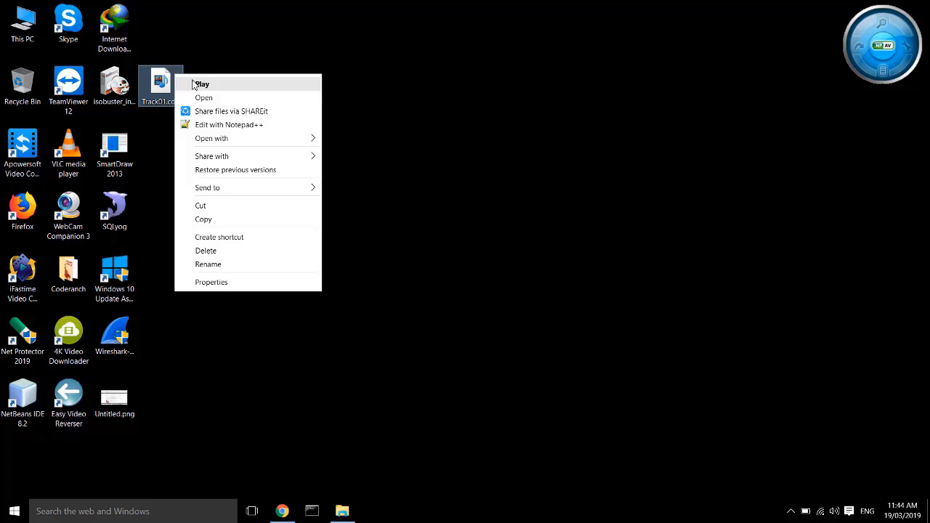
pyautogui.click(193, 84)
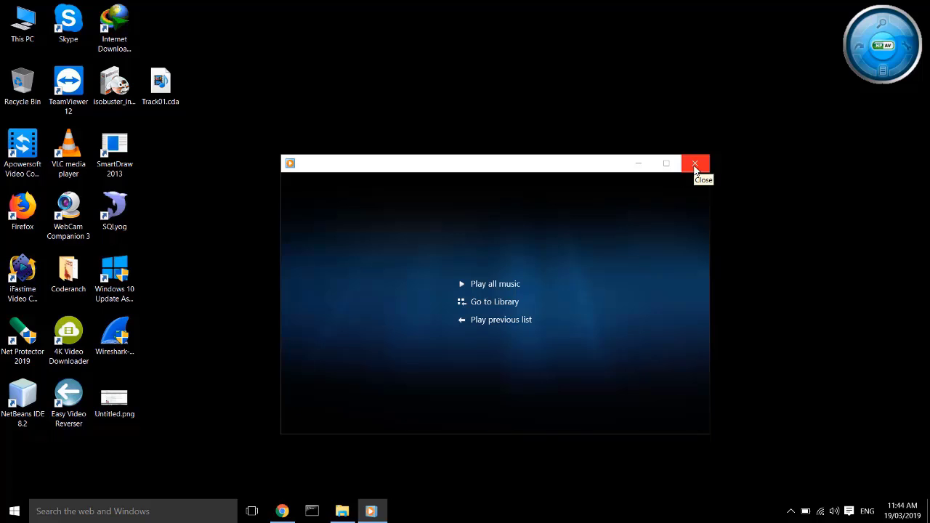
pyautogui.click(695, 164)
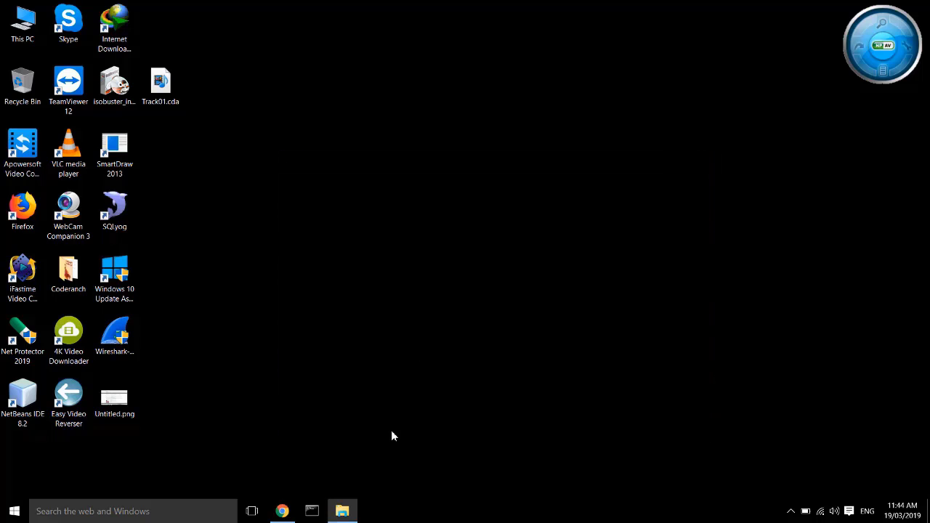
pyautogui.click(345, 509)
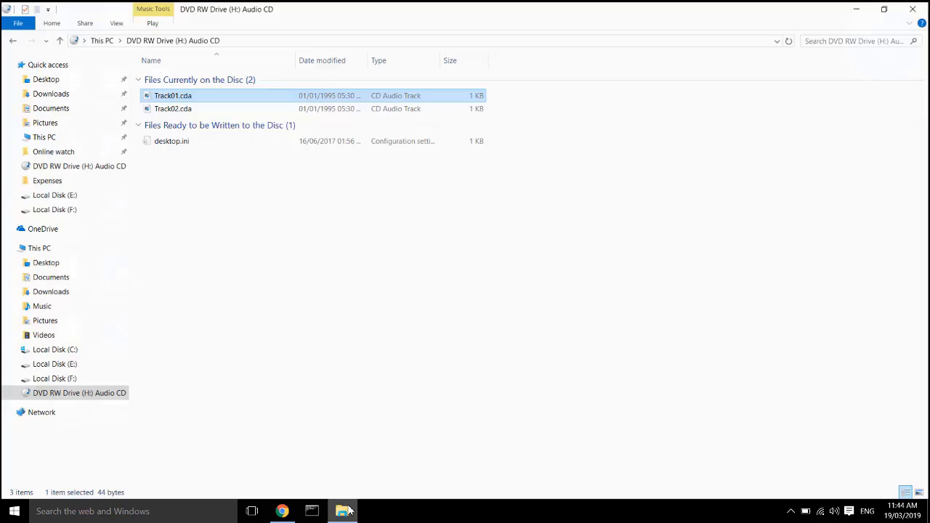
pyautogui.click(11, 38)
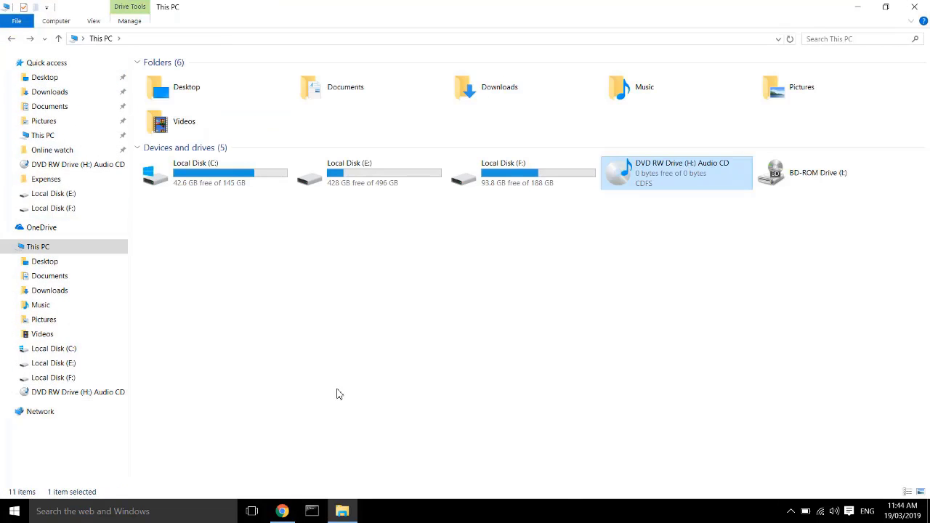
# Switch to Chrome, search Google for "iso buster" and open the isobuster.com website.
pyautogui.click(282, 512)
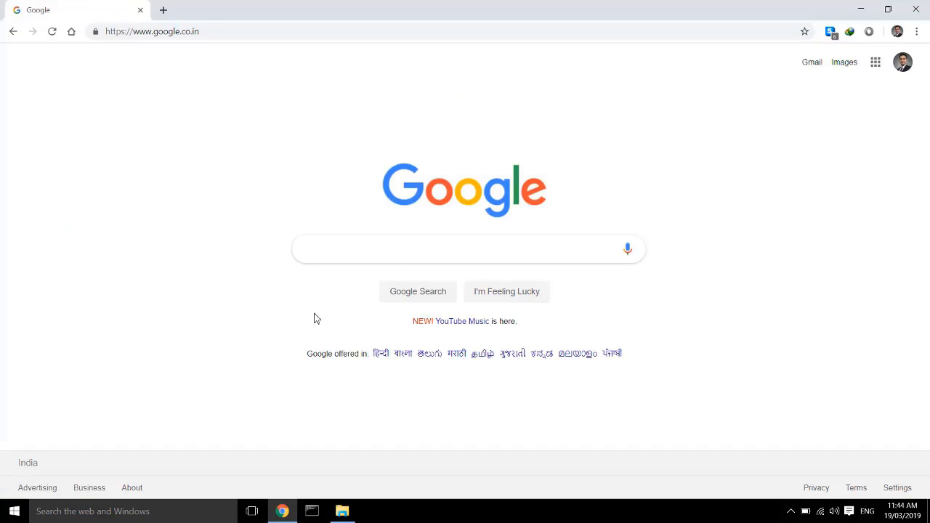
pyautogui.click(319, 255)
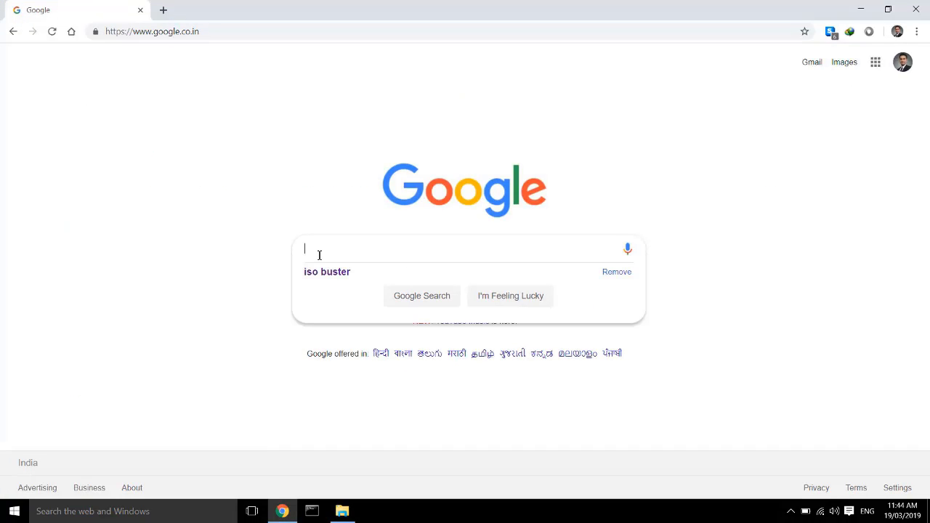
pyautogui.click(332, 276)
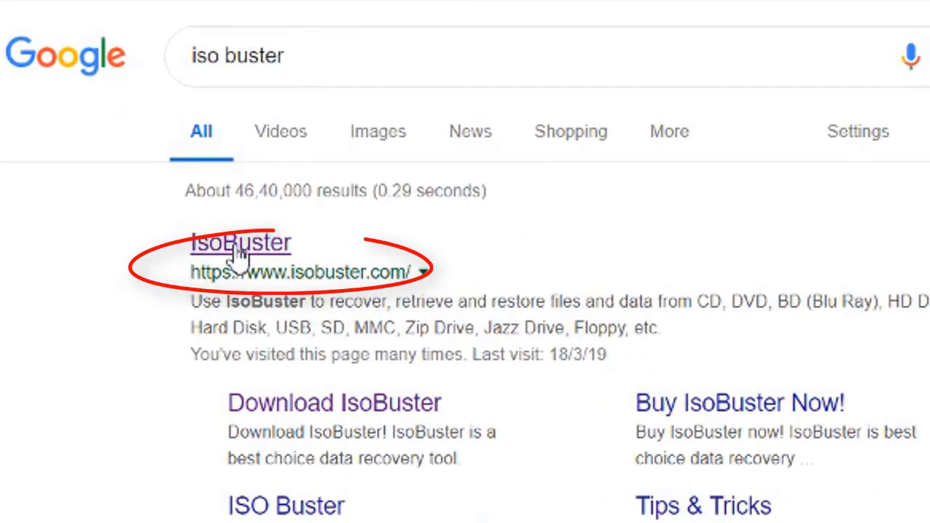
pyautogui.click(224, 240)
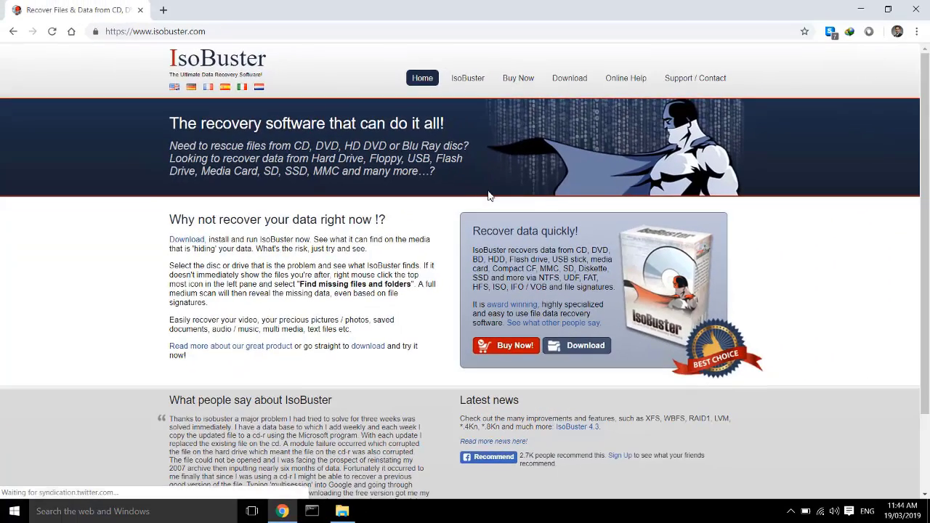
# Open the IsoBuster download page, and minimise the browser and File Explorer to reach the desktop.
pyautogui.scroll(-1, 489, 193)
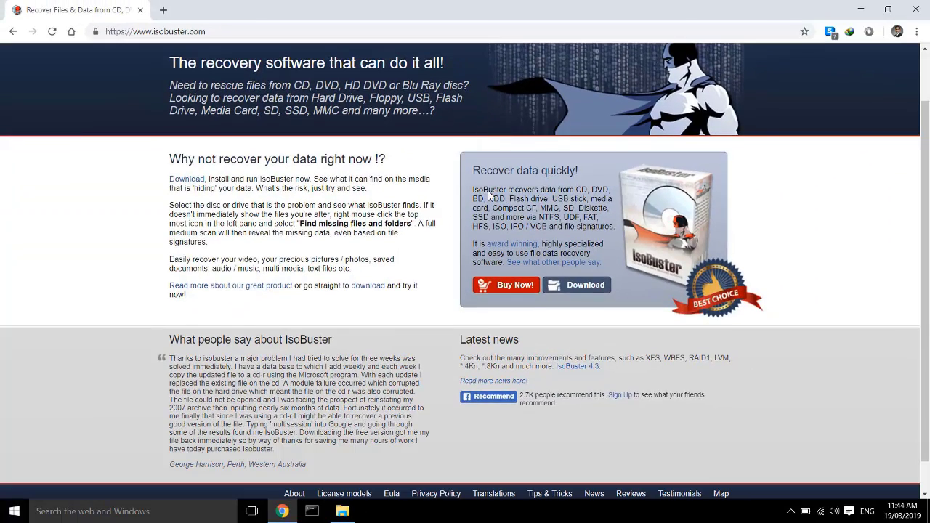
pyautogui.click(583, 286)
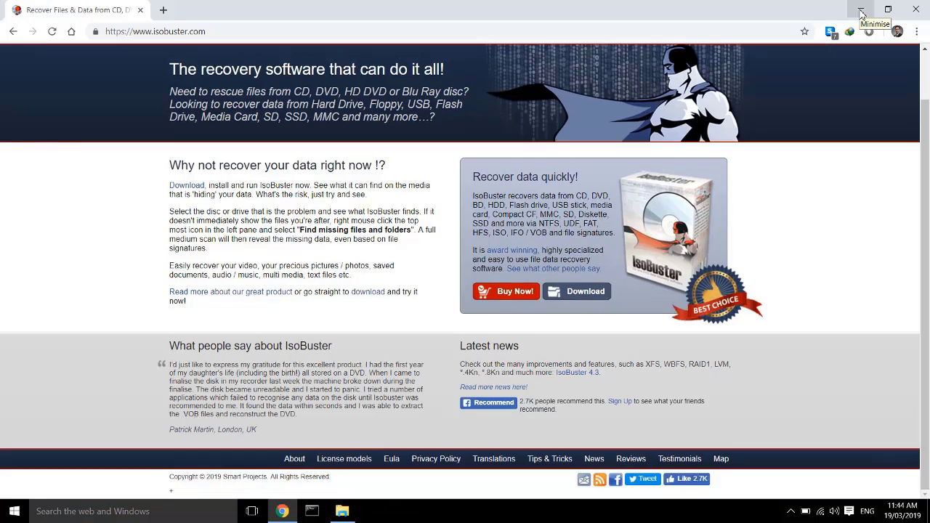
pyautogui.click(861, 11)
pyautogui.click(859, 8)
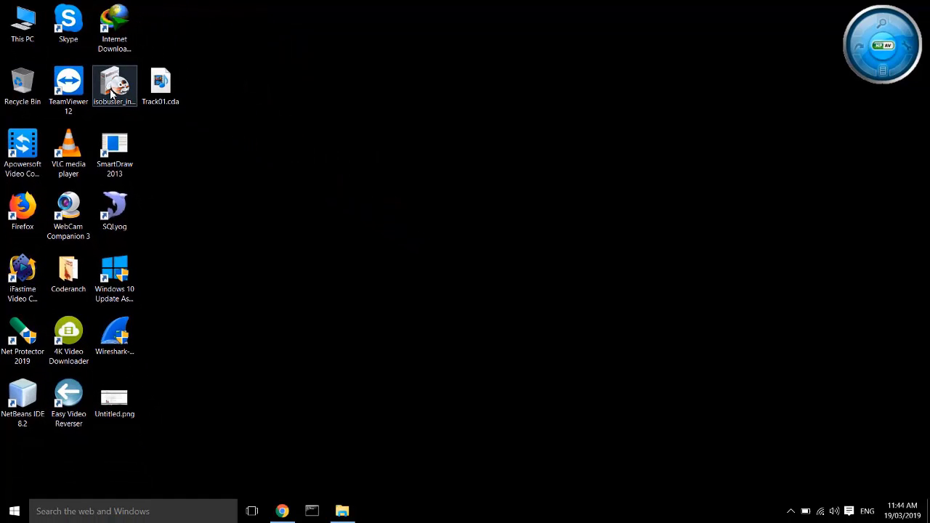
# Run the IsoBuster installer from the desktop and install it in English with the default additional tasks.
pyautogui.rightClick(110, 89)
pyautogui.click(147, 99)
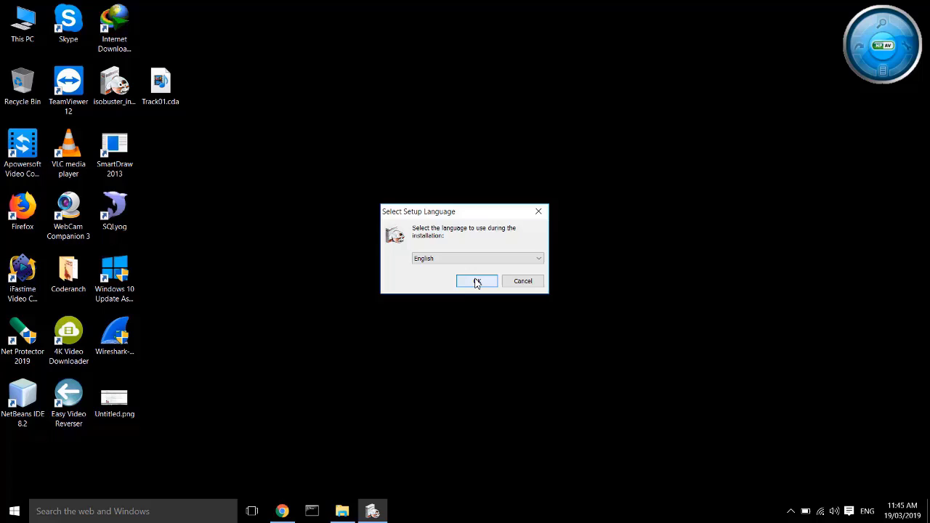
pyautogui.click(477, 282)
pyautogui.click(526, 352)
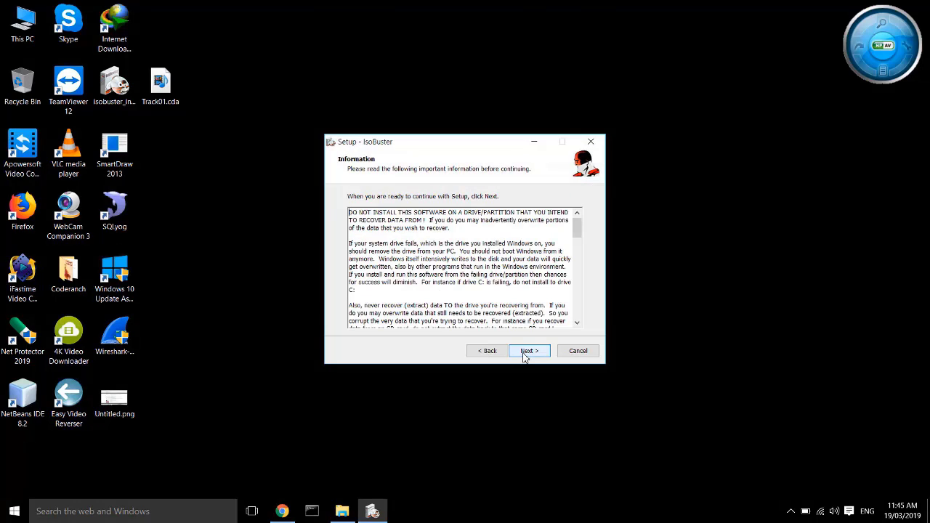
pyautogui.click(526, 352)
pyautogui.click(526, 352)
pyautogui.click(527, 351)
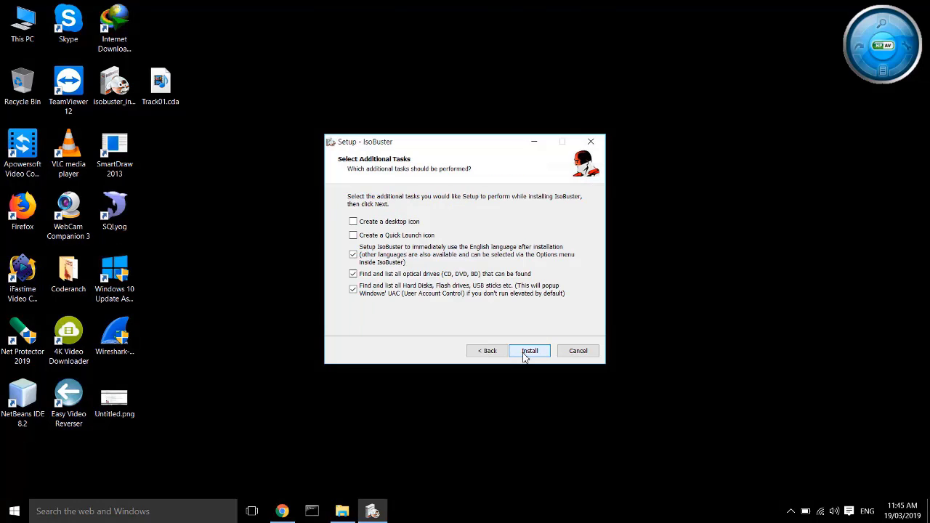
pyautogui.click(526, 352)
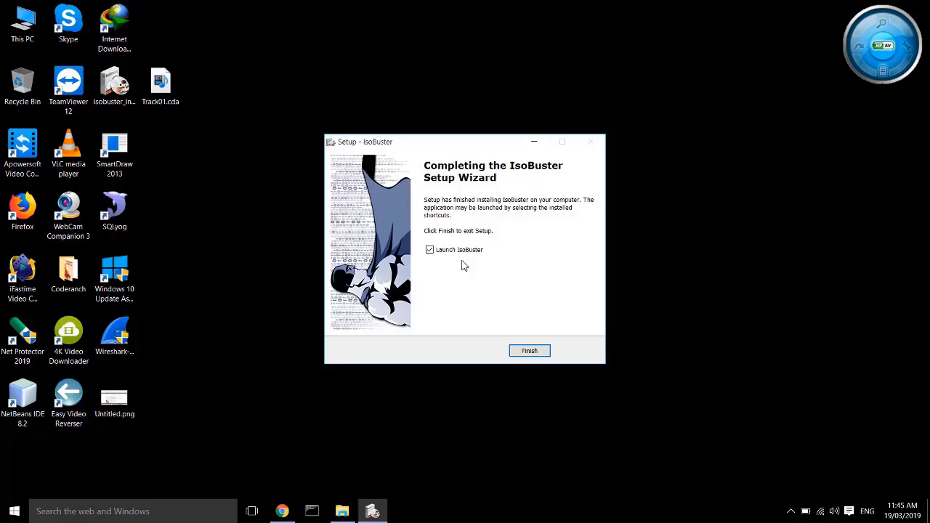
# Finish the setup with Launch IsoBuster enabled, minimise the browser, and decline the online version check.
pyautogui.click(532, 348)
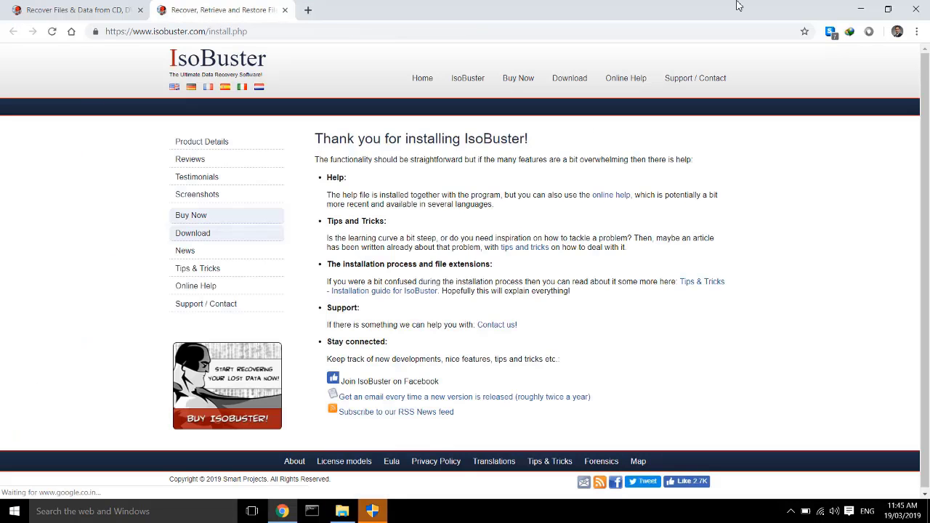
pyautogui.click(858, 9)
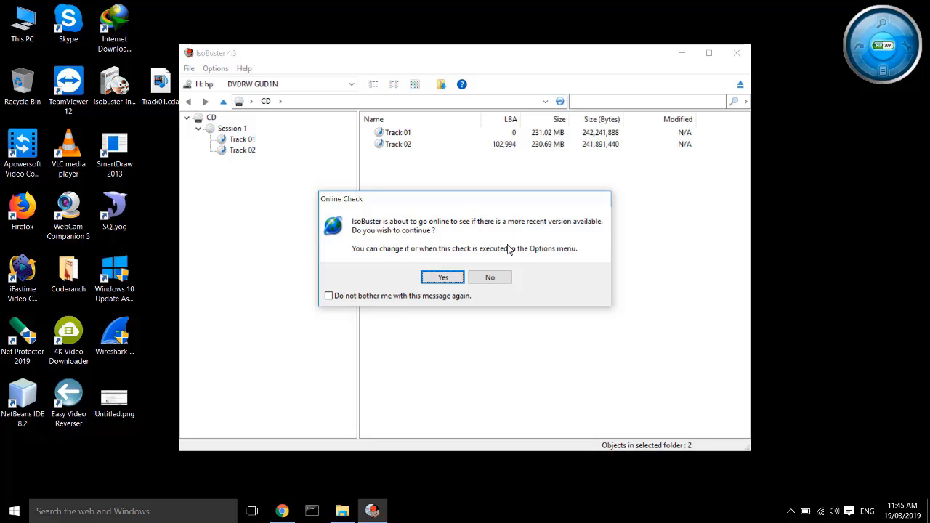
pyautogui.click(507, 277)
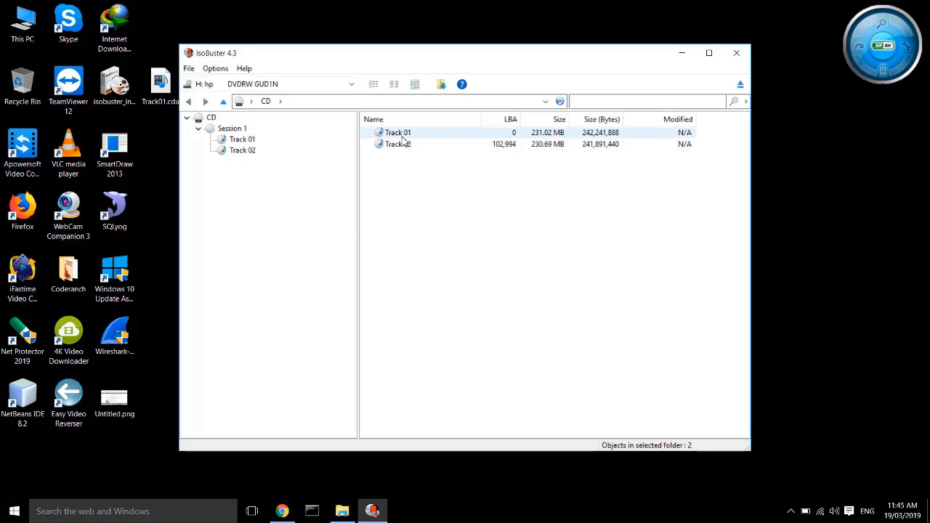
# Create a new folder named "Audio Files" on the desktop.
pyautogui.click(122, 441)
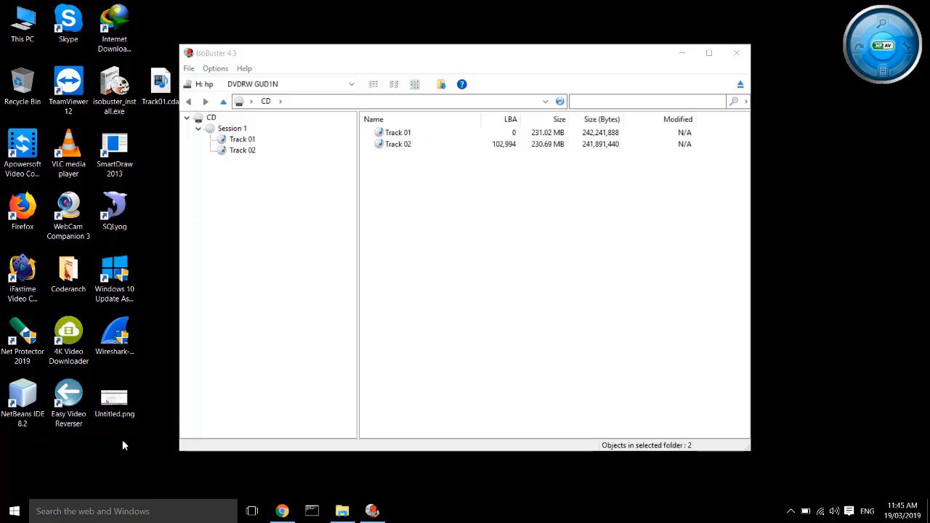
pyautogui.rightClick(123, 441)
pyautogui.moveTo(249, 401)
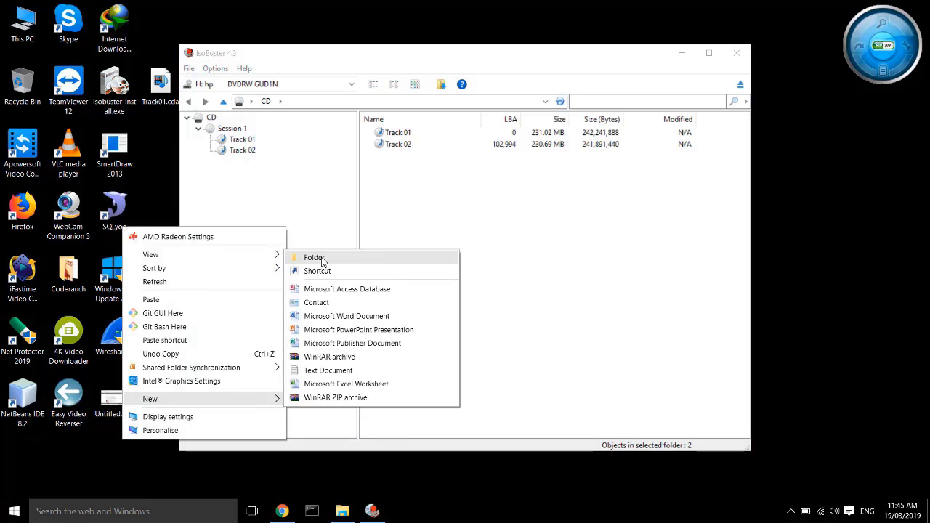
pyautogui.click(322, 260)
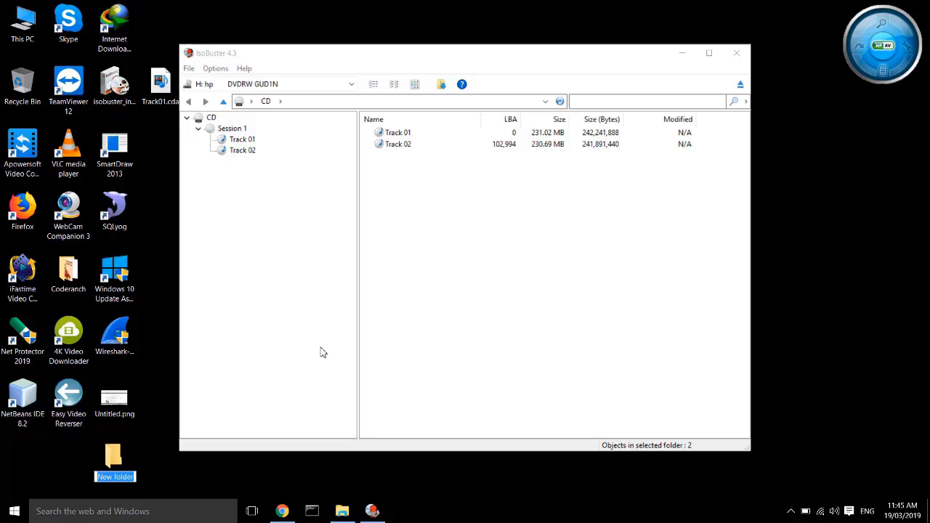
pyautogui.write('Audion')
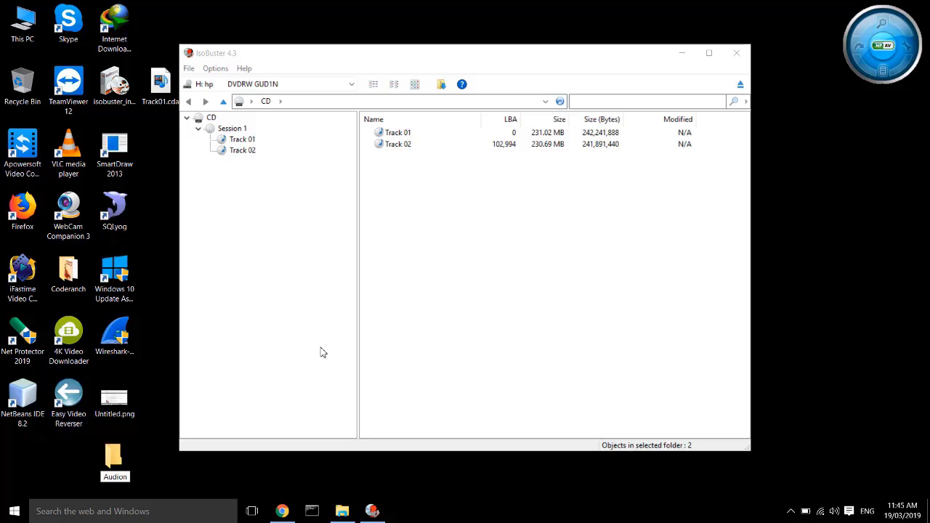
pyautogui.press('BackSpace')
pyautogui.write('Files')
pyautogui.press('Return')
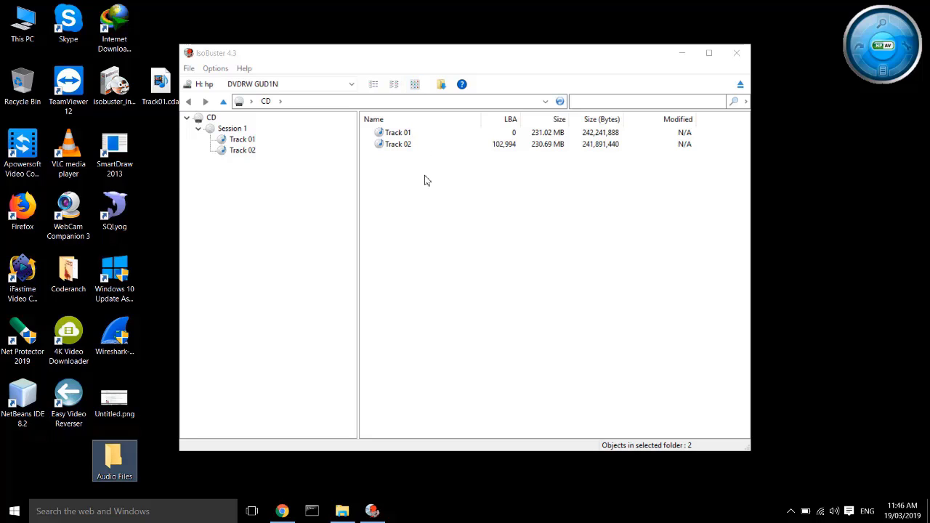
# Extract Track 01 and Track 02 into the desktop's Audio Files folder without ordering a licence, and minimise IsoBuster.
pyautogui.moveTo(408, 163); pyautogui.dragTo(411, 138)
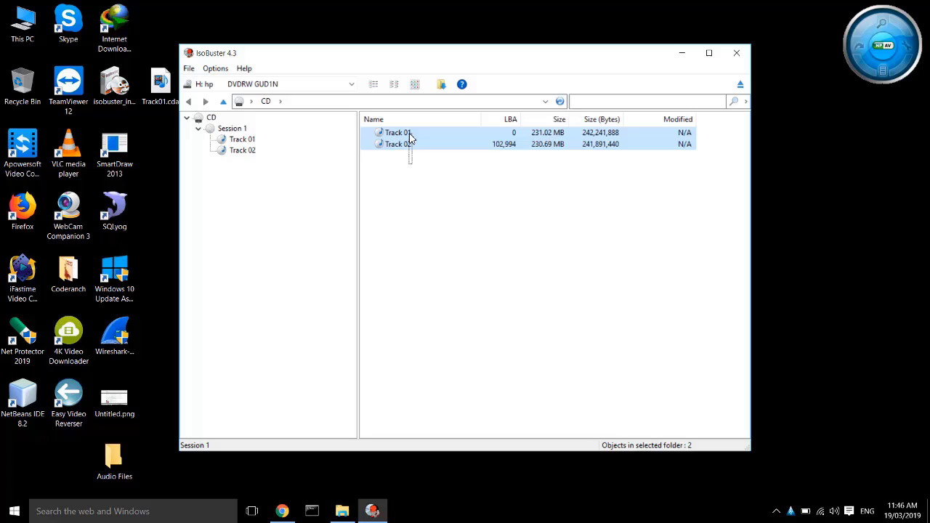
pyautogui.rightClick(410, 138)
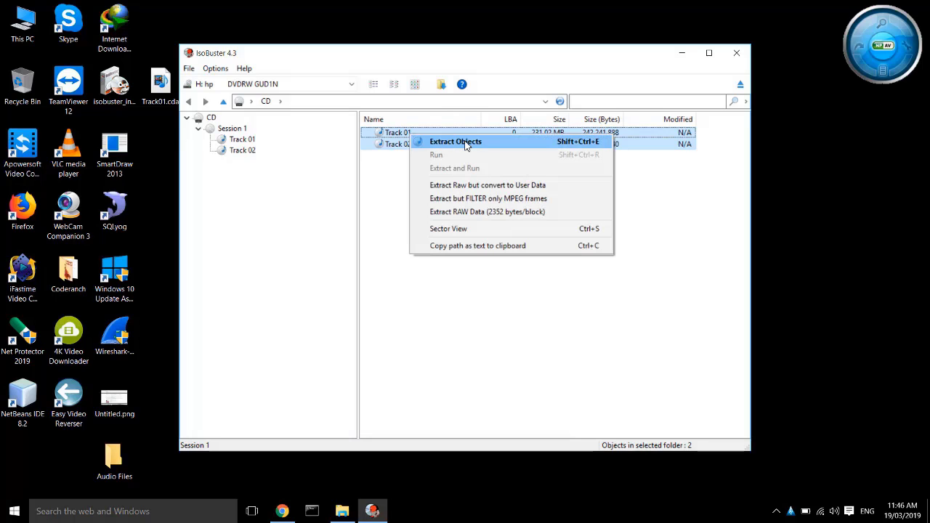
pyautogui.click(492, 143)
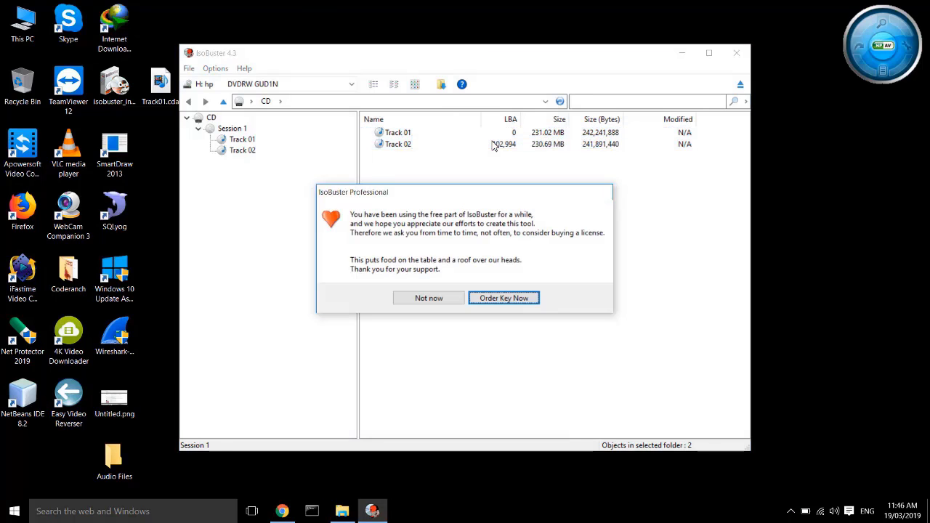
pyautogui.click(447, 299)
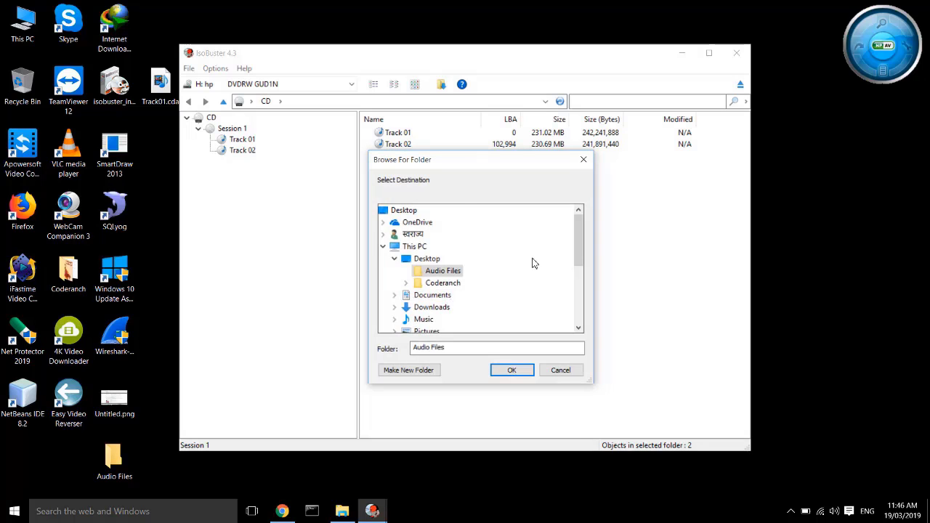
pyautogui.moveTo(460, 161); pyautogui.dragTo(451, 144)
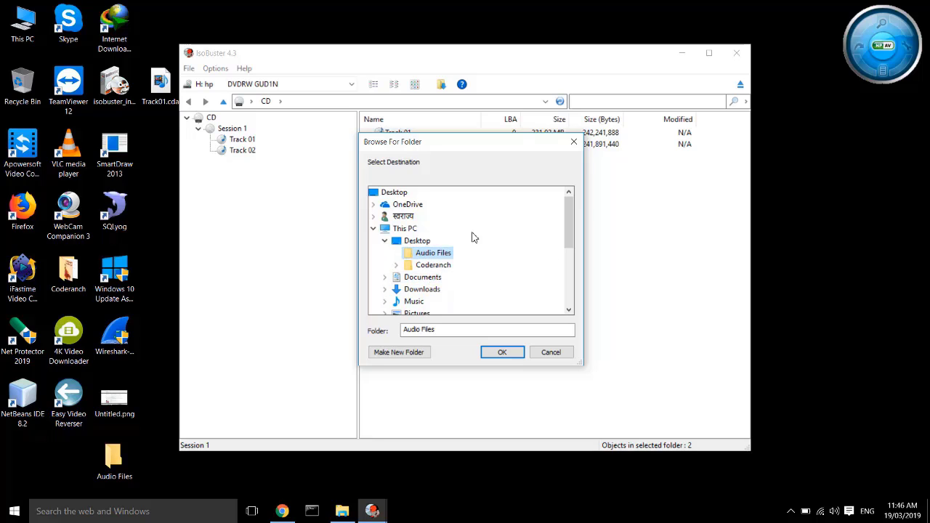
pyautogui.moveTo(461, 149); pyautogui.dragTo(476, 178)
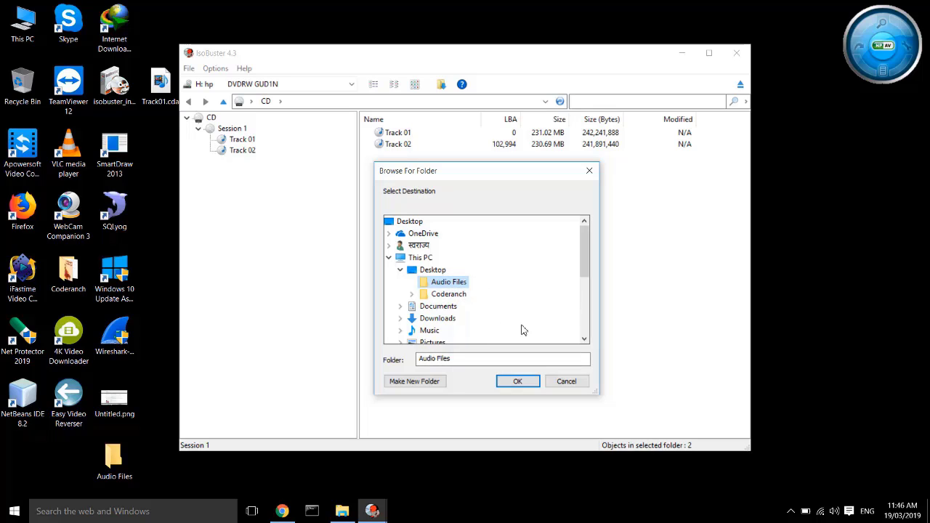
pyautogui.click(529, 382)
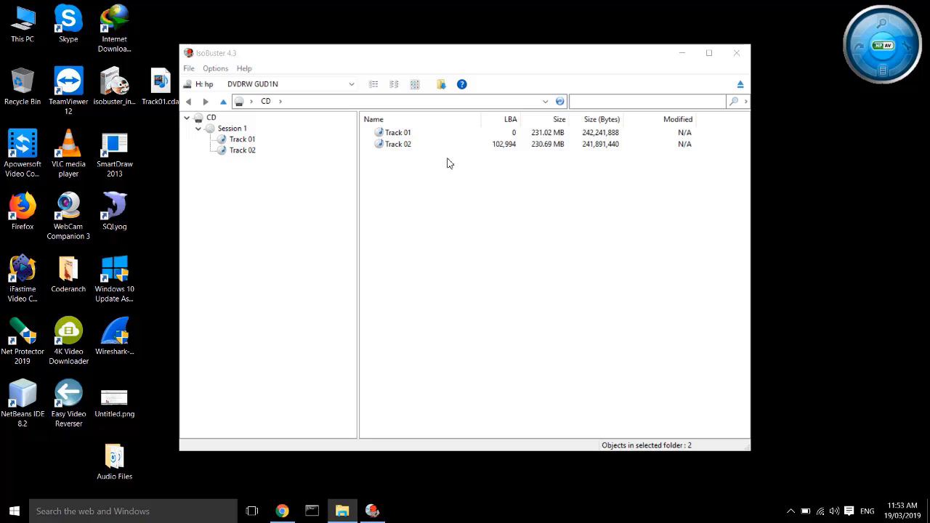
pyautogui.click(681, 53)
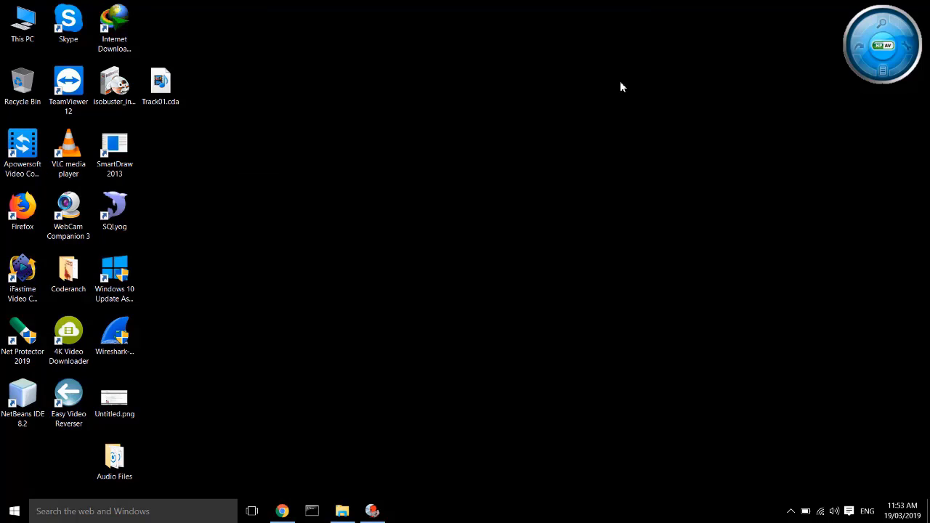
# Play Track 01.wav from the desktop's Audio Files folder in Windows Media Player, lower the volume slightly, and close the player.
pyautogui.click(123, 462)
pyautogui.doubleClick(130, 456)
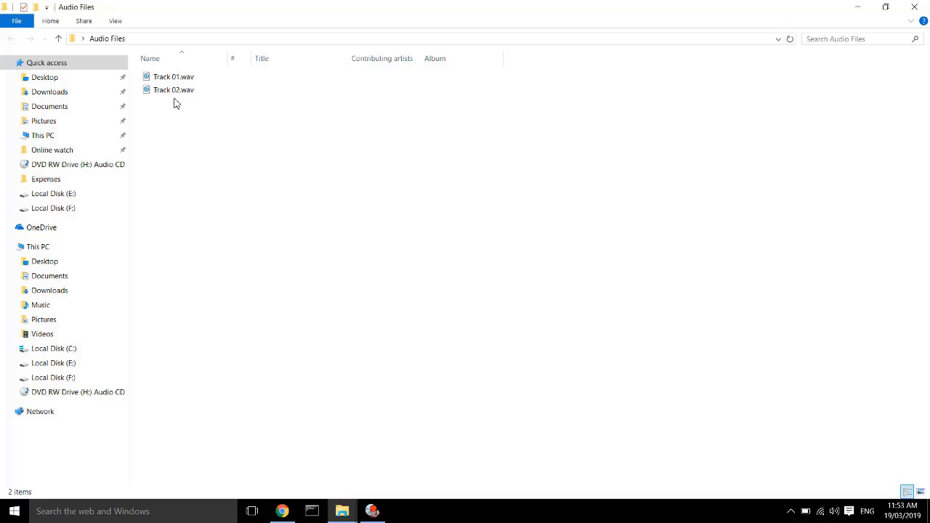
pyautogui.rightClick(182, 80)
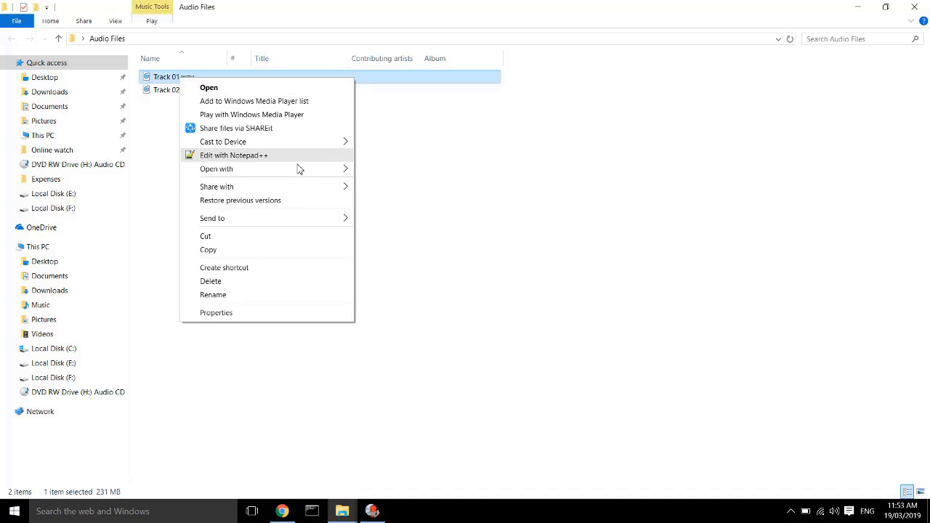
pyautogui.moveTo(340, 170)
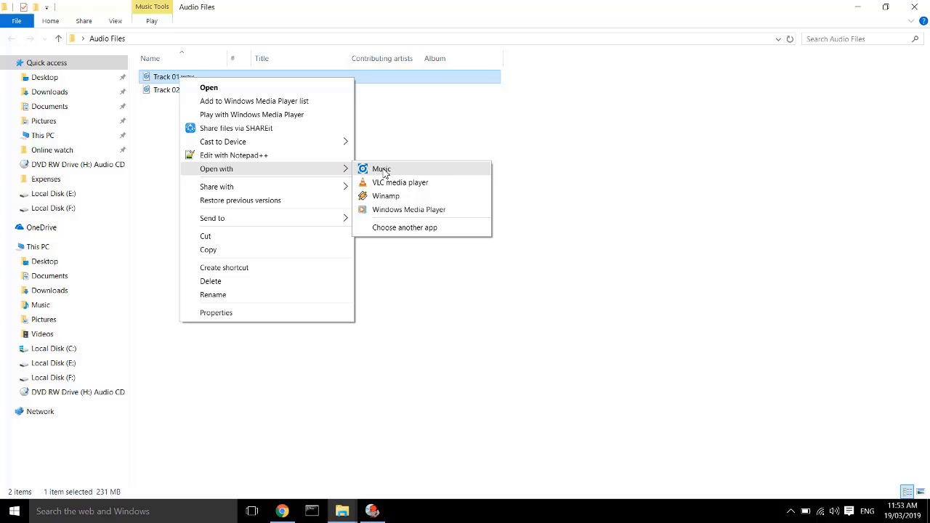
pyautogui.click(387, 210)
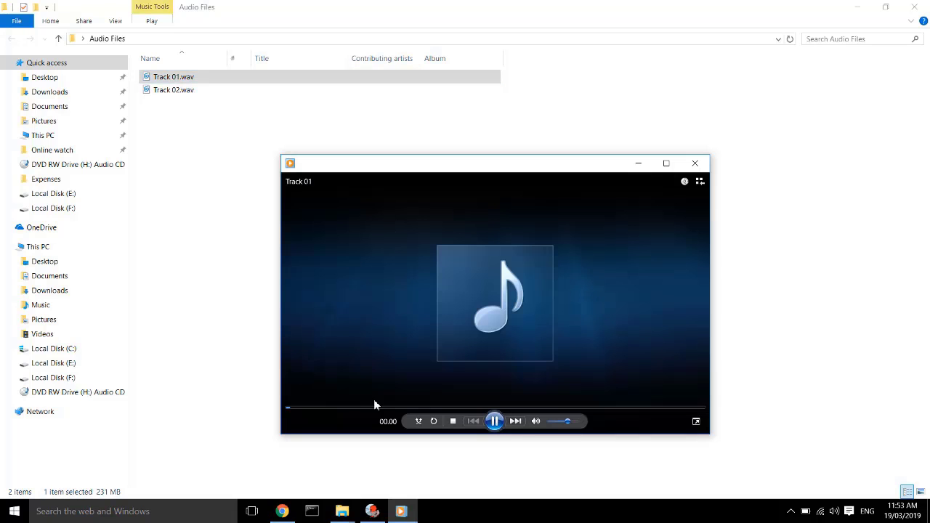
pyautogui.click(560, 423)
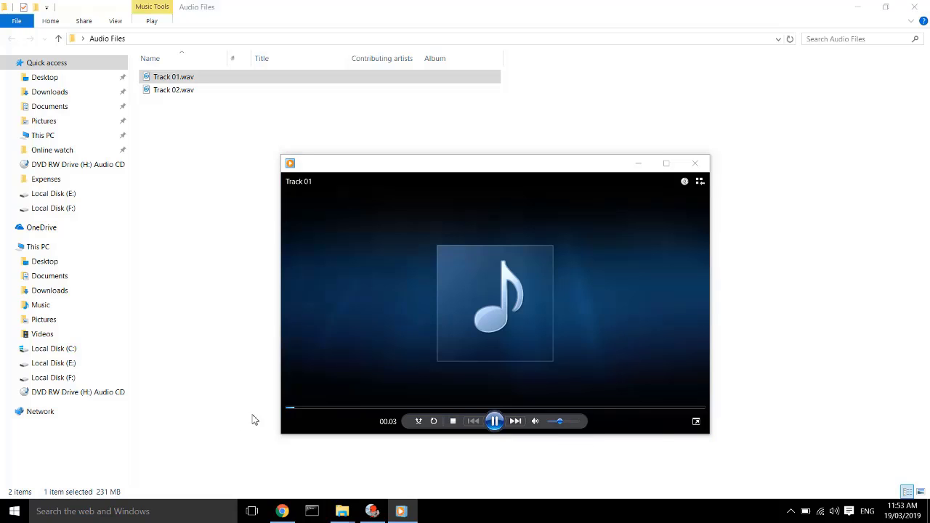
pyautogui.click(695, 165)
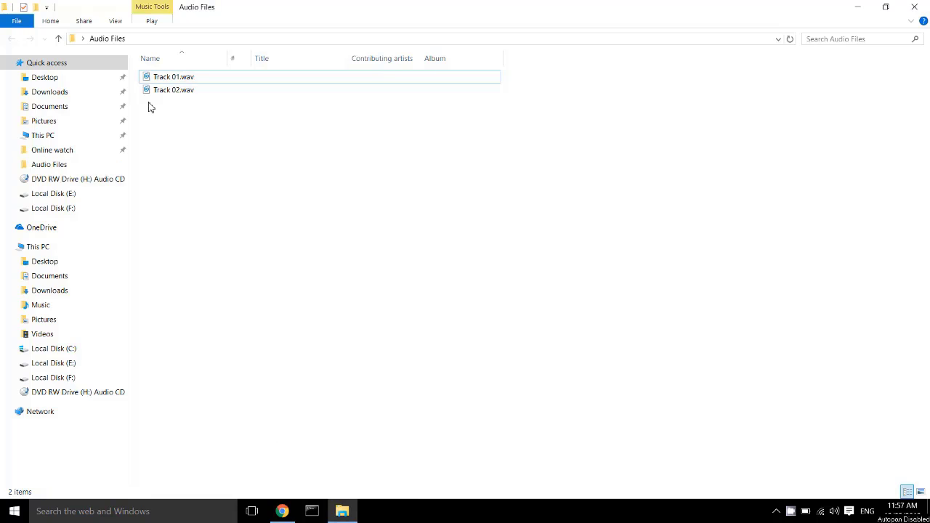
# Minimise the Audio Files folder and check the file size in the properties of Track01.cda on the desktop.
pyautogui.click(179, 82)
pyautogui.click(234, 75)
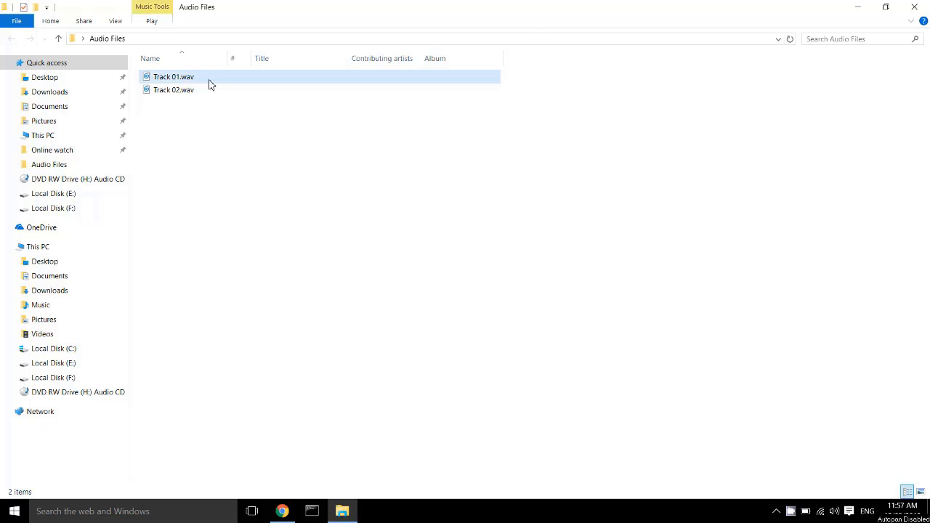
pyautogui.click(856, 11)
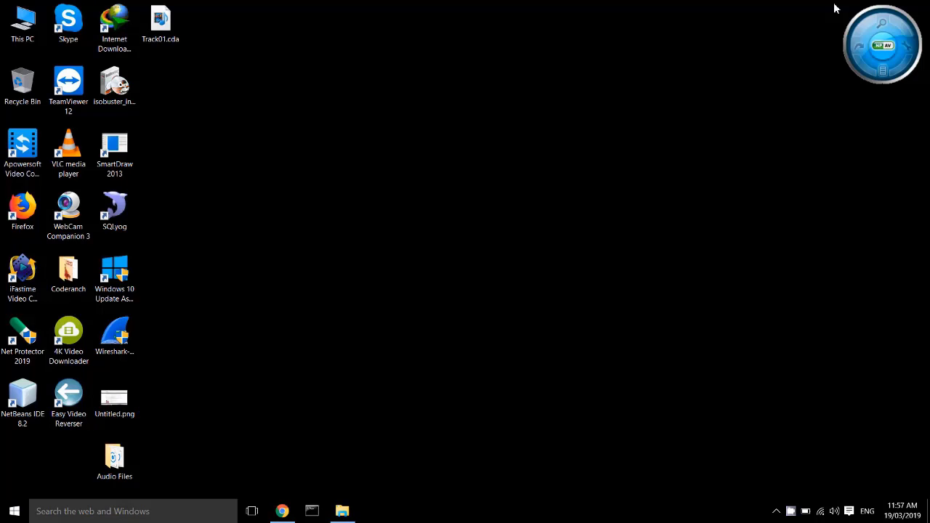
pyautogui.rightClick(173, 33)
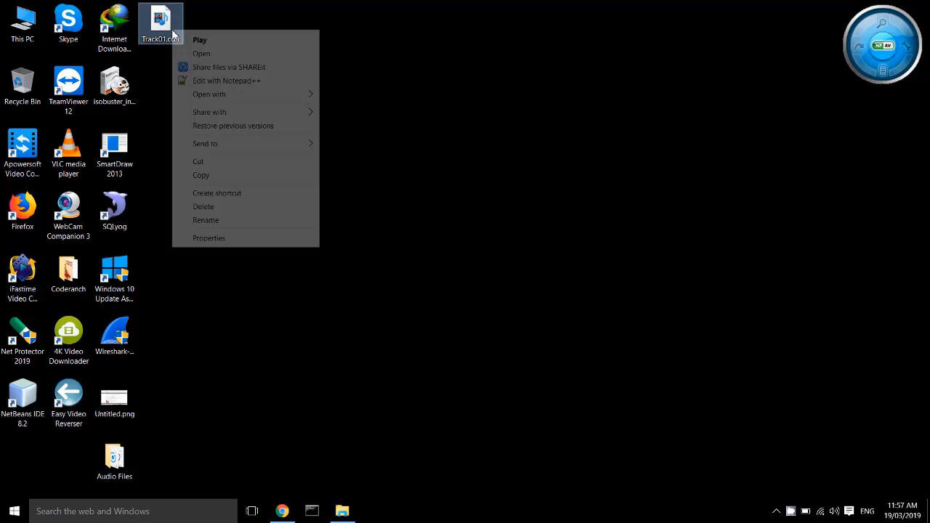
pyautogui.click(221, 239)
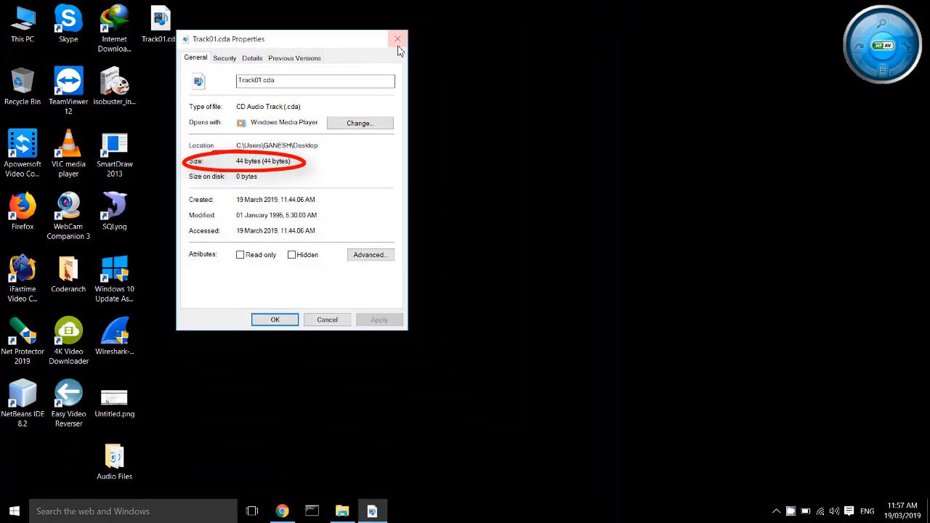
pyautogui.click(611, 3)
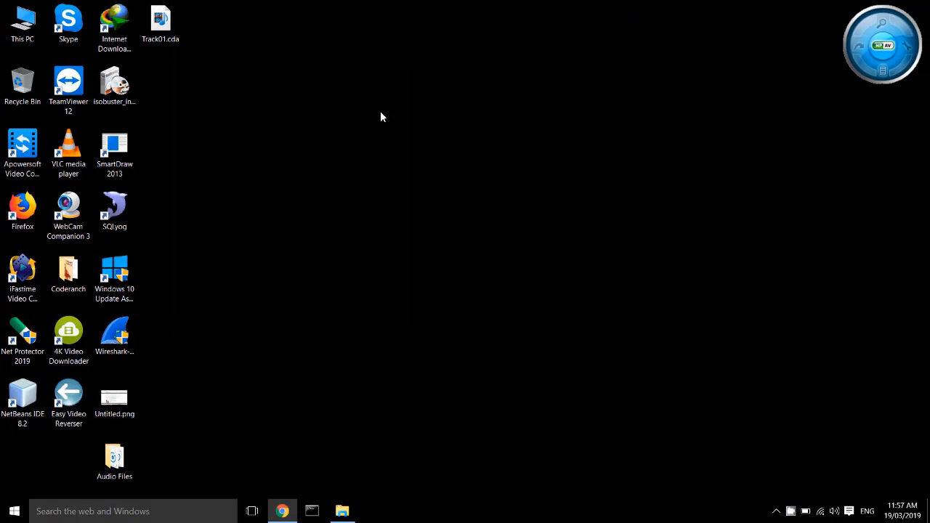
# Restore the Audio Files folder and check the file size in the properties of Track 01.wav.
pyautogui.click(345, 512)
pyautogui.click(168, 80)
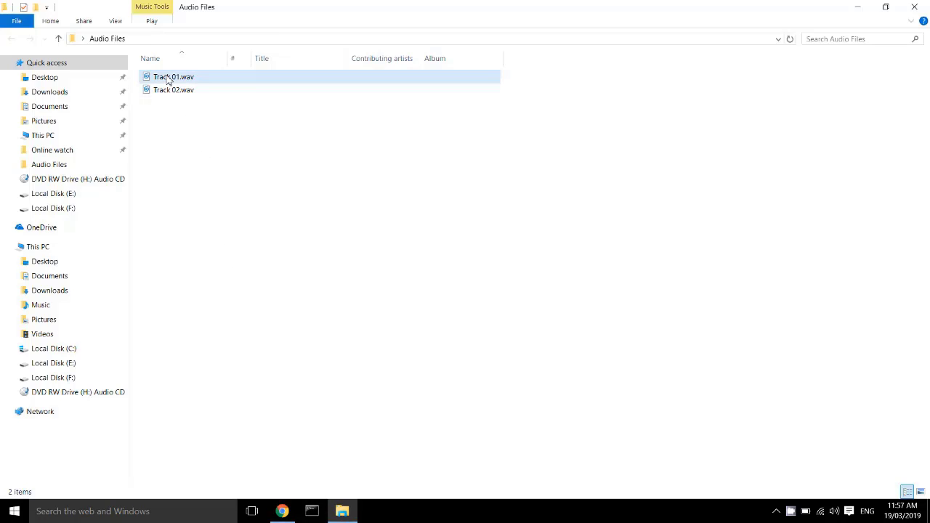
pyautogui.rightClick(168, 77)
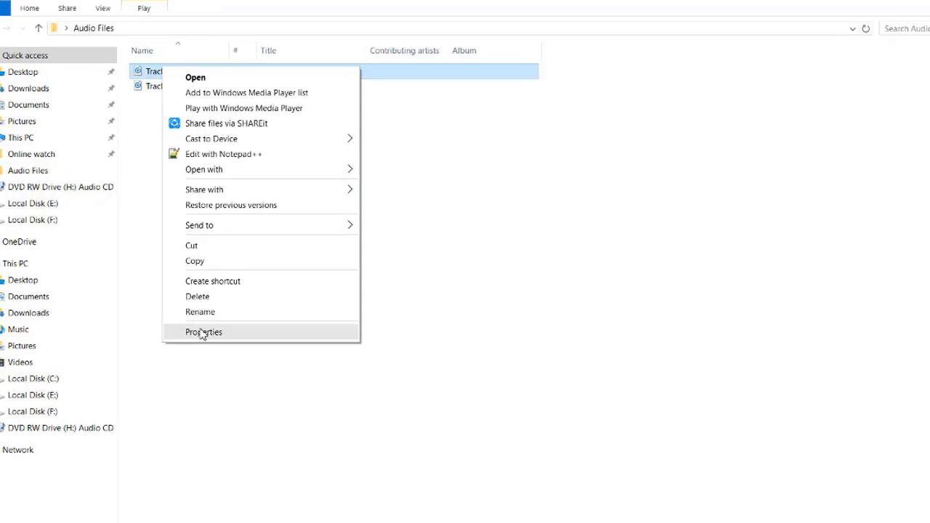
pyautogui.click(205, 308)
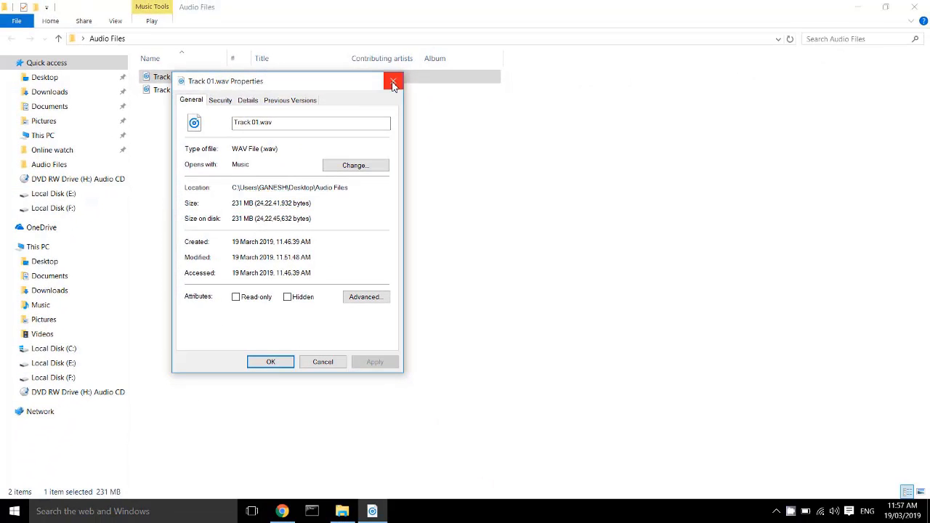
pyautogui.click(393, 82)
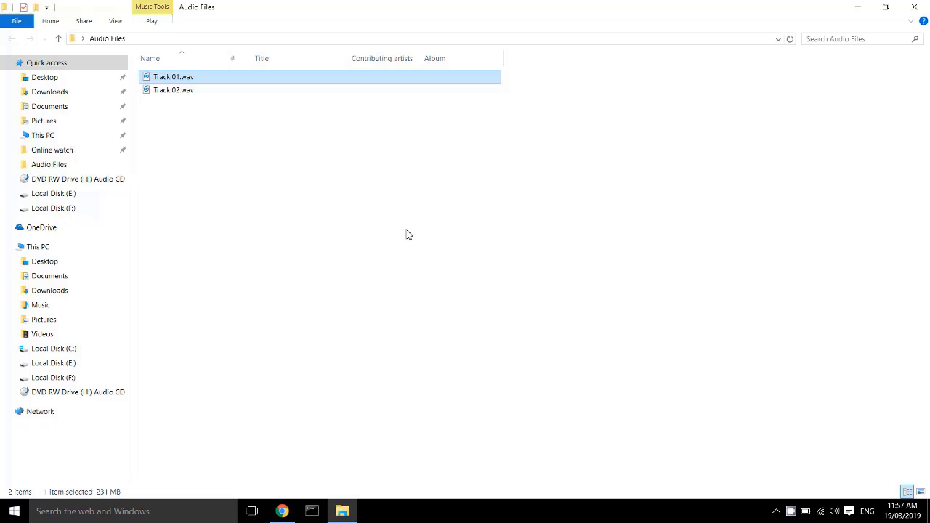